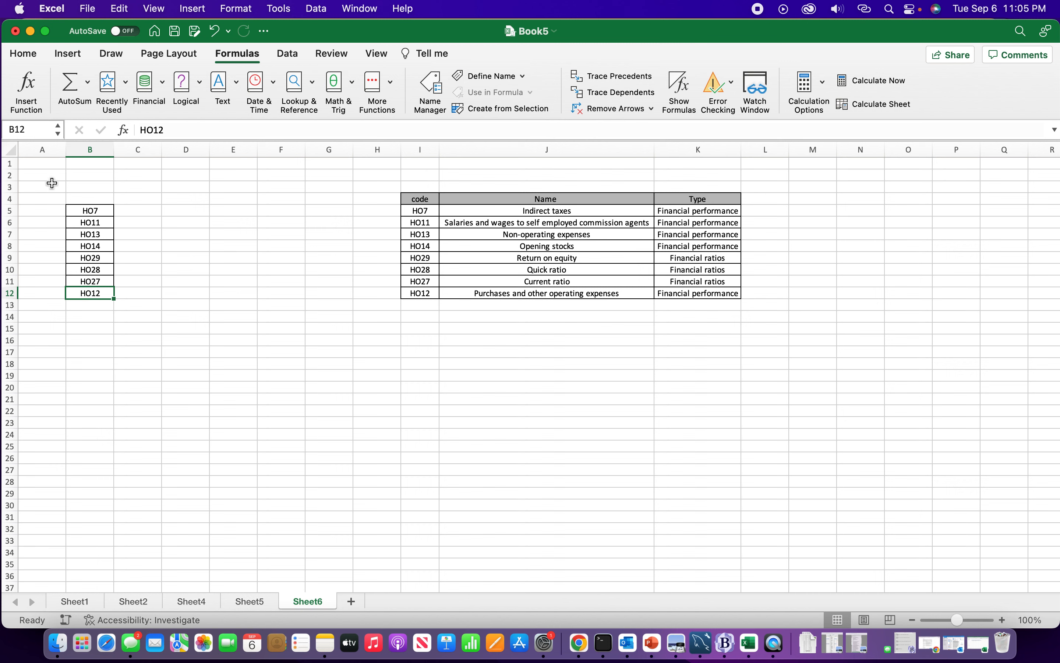
Name cell B12 as Last
left_click(43, 131)
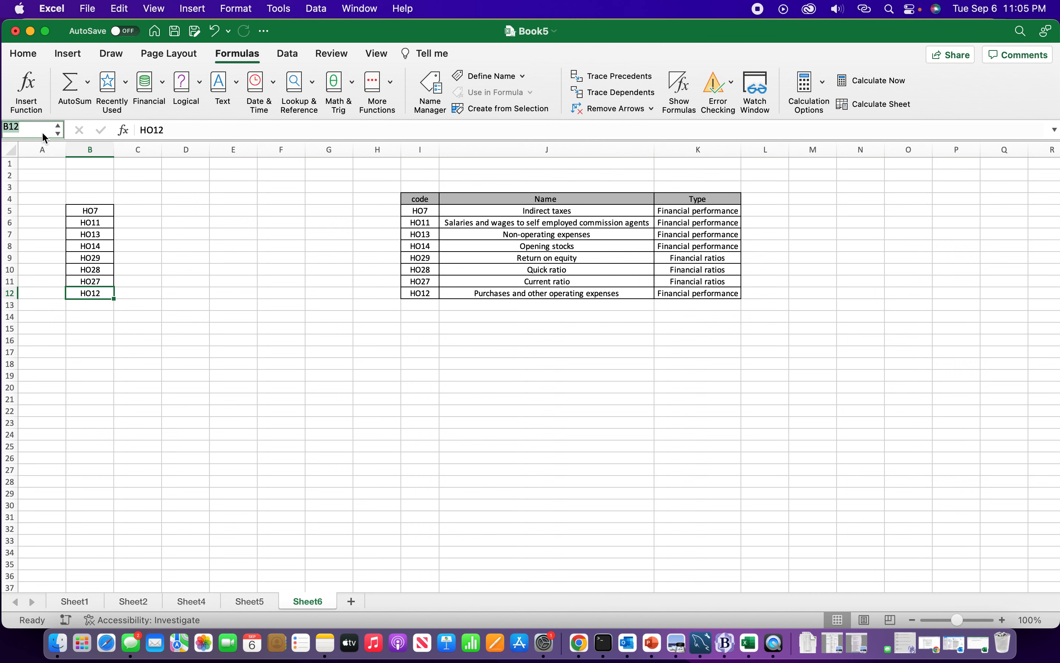
key("BackSpace")
key("Return")
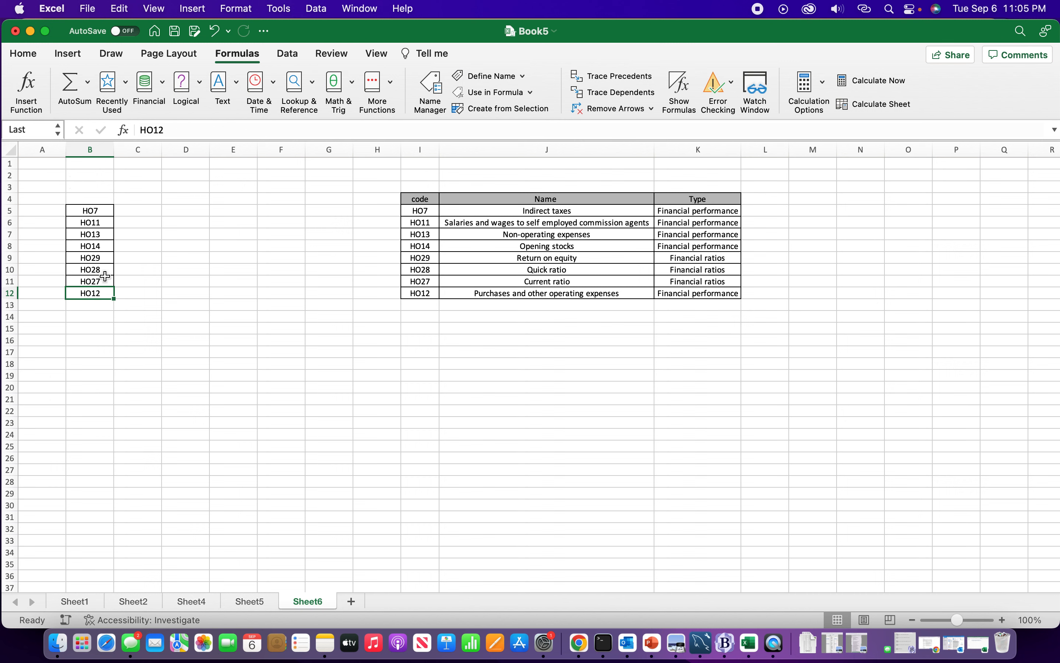
left_click(141, 325)
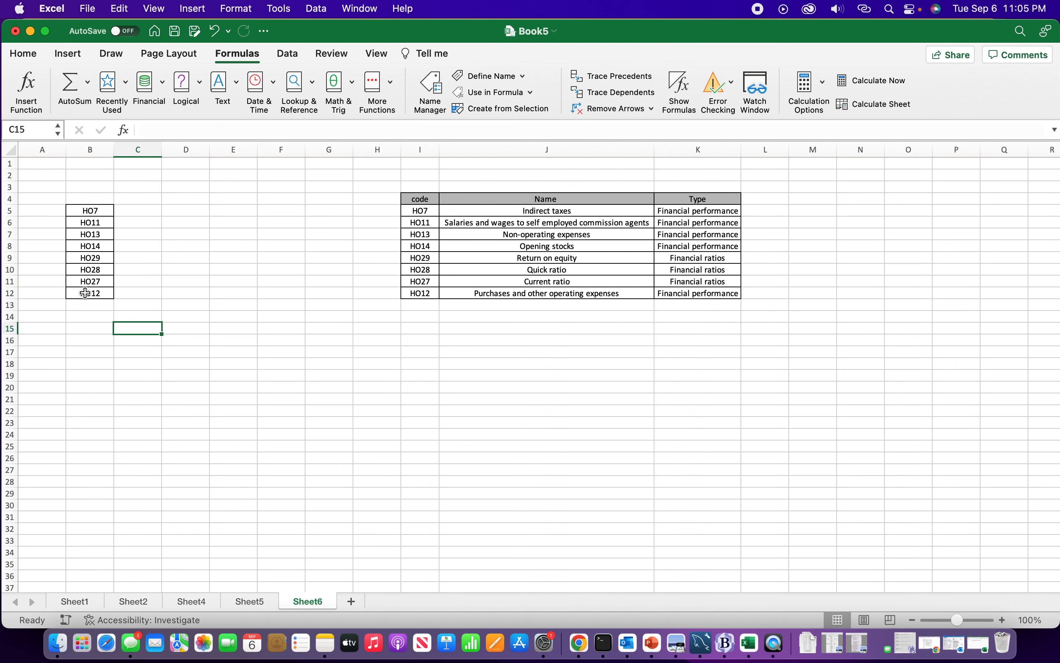
left_click(186, 263)
left_click(188, 315)
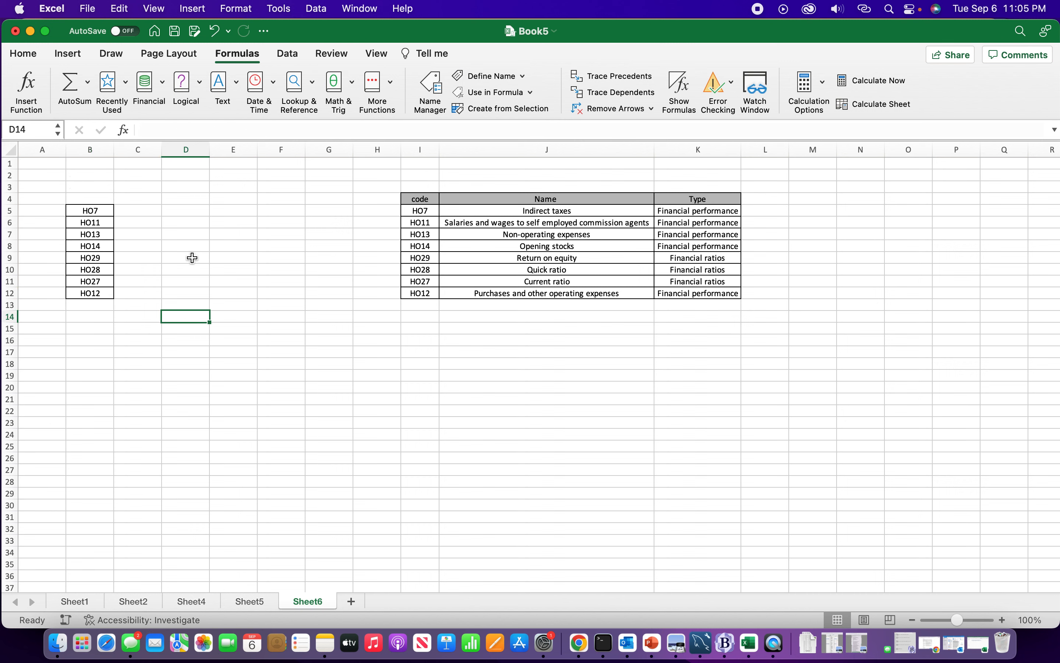
left_click(189, 258)
left_click(189, 318)
left_click(179, 235)
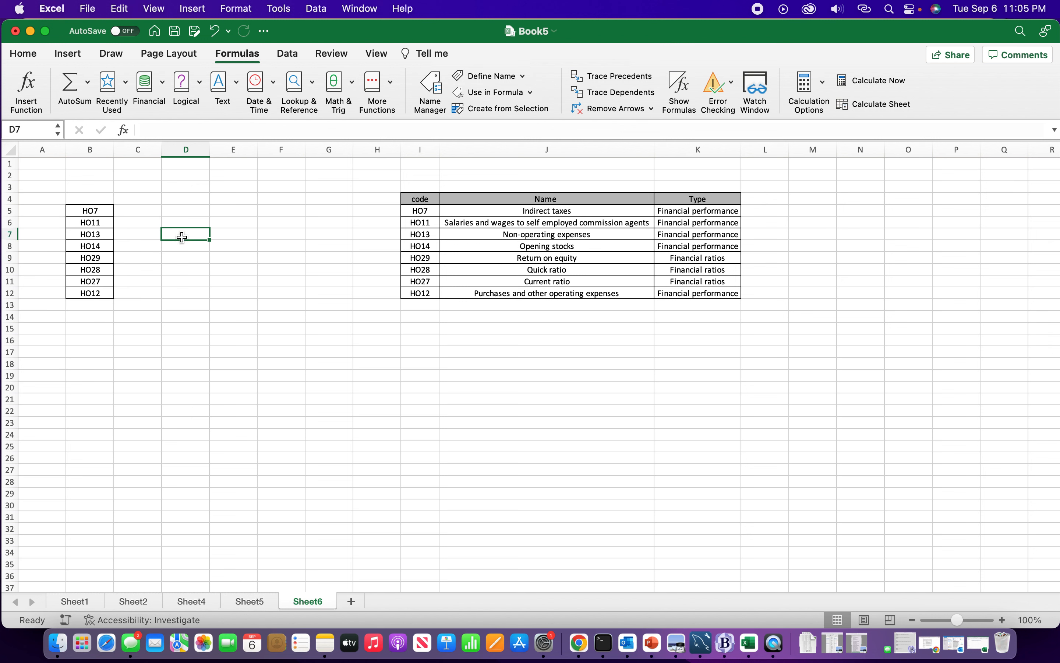
Check the Last name defined for B12 in Name Manager
left_click(92, 292)
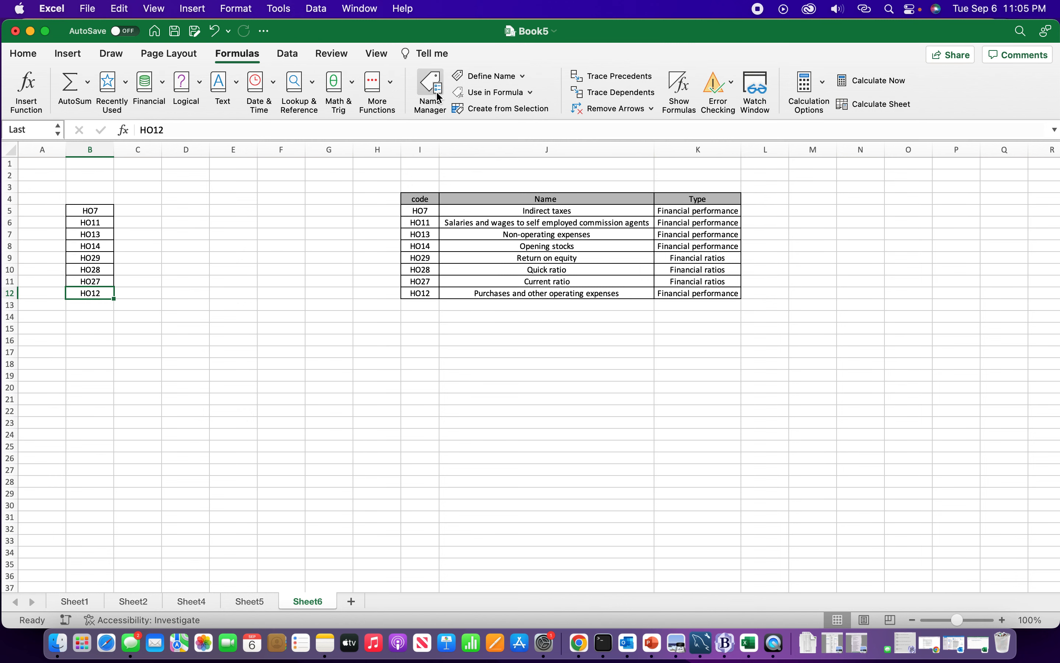
left_click(429, 83)
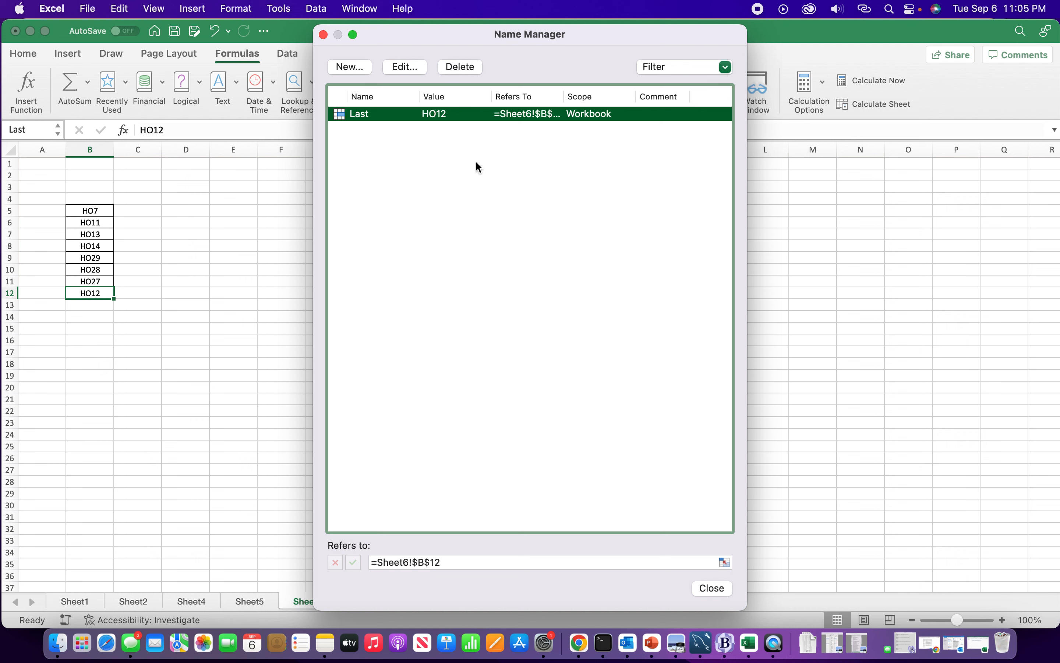
left_click(713, 588)
left_click(192, 262)
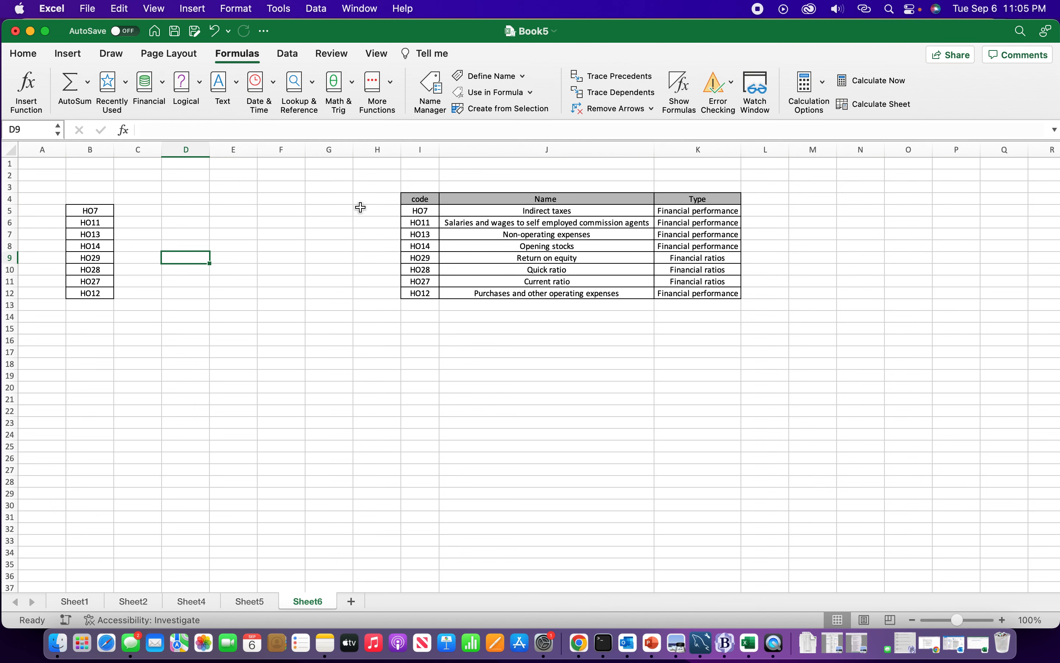
Name the code table range I4:K12 as table1
left_click_drag(412, 201, 676, 293)
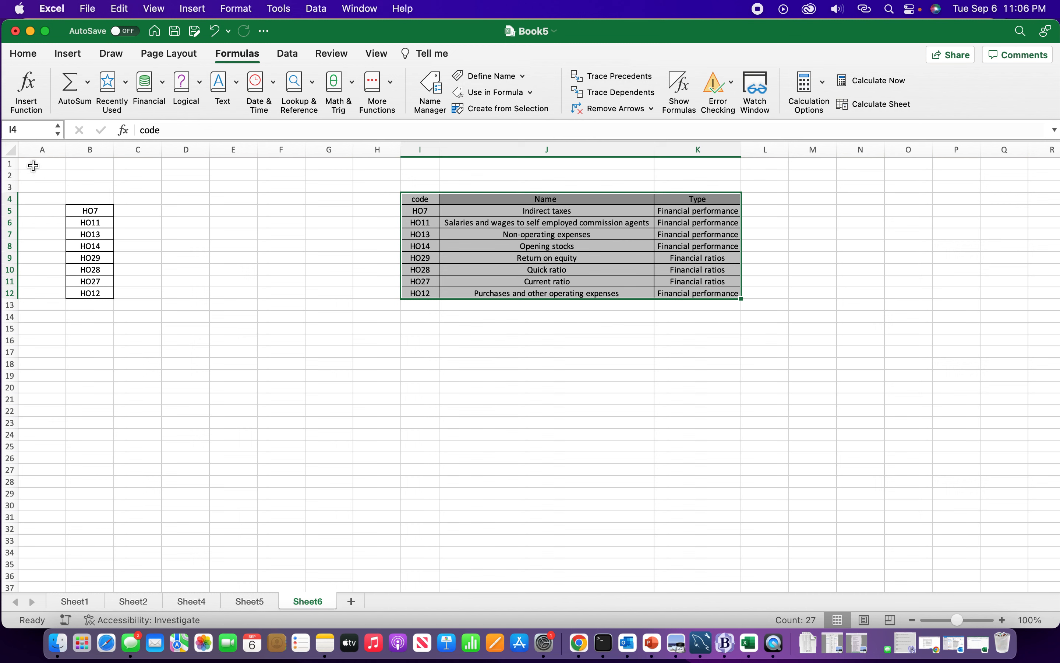
left_click(25, 129)
type("table1")
key("Return")
Review both defined names in Name Manager
left_click(302, 268)
left_click(423, 88)
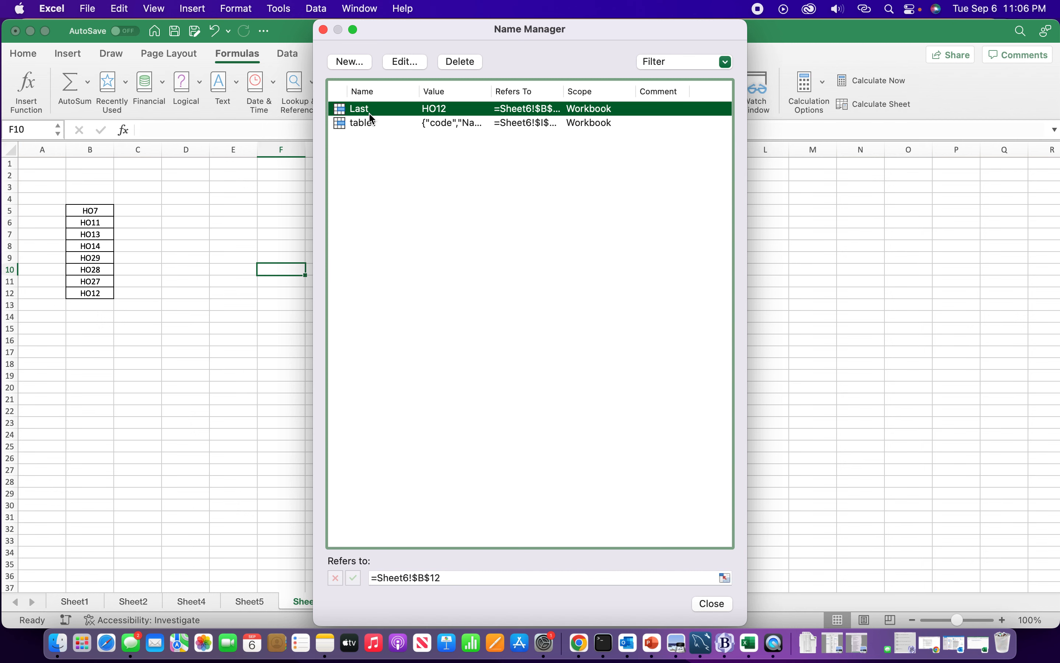
left_click(717, 605)
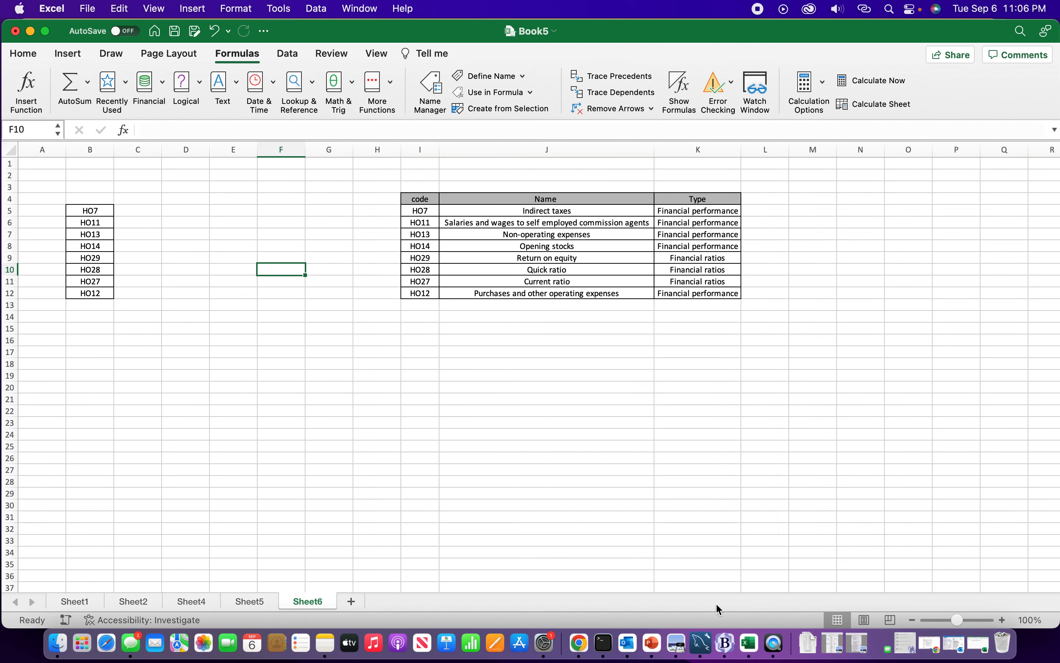
Enter a formula in G19 that references the Last named range
left_click(331, 295)
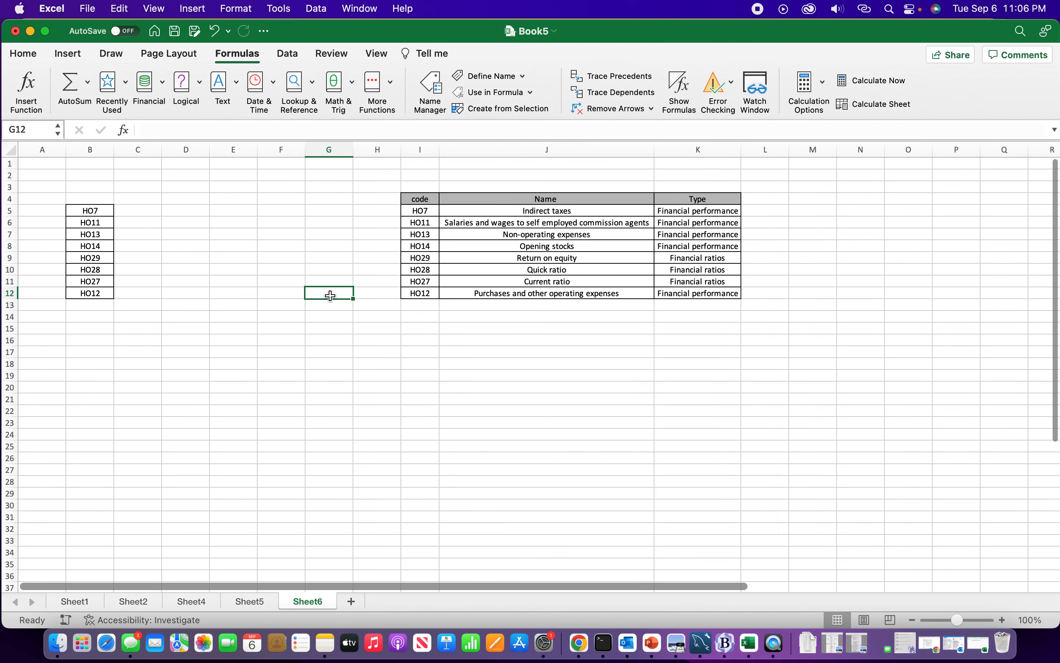
left_click(332, 316)
left_click(326, 371)
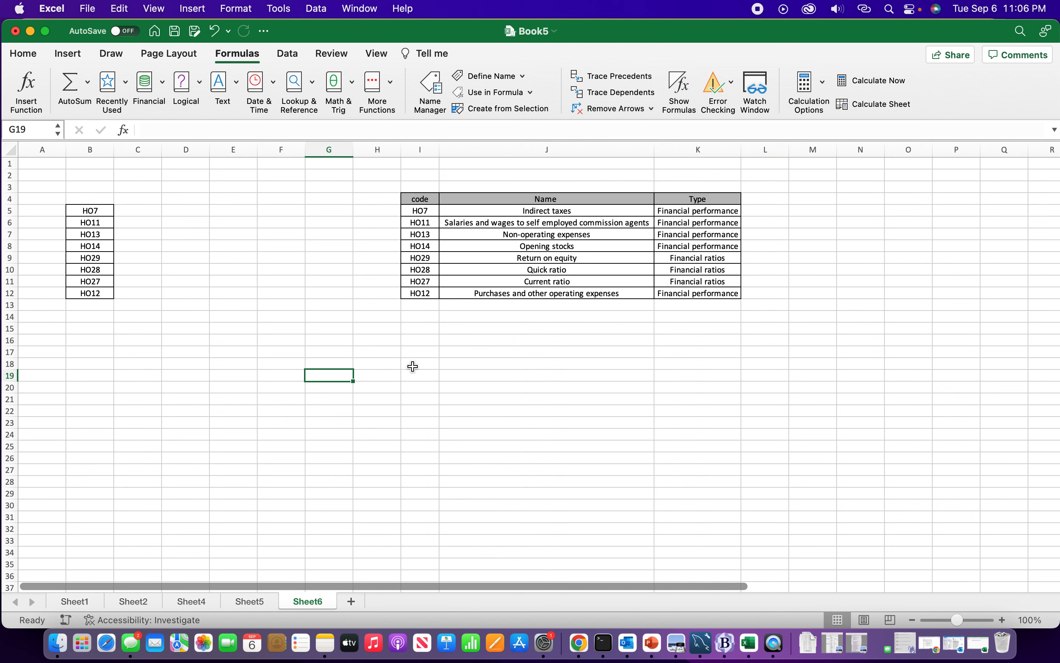
left_click(323, 395)
left_click(323, 378)
type("=last")
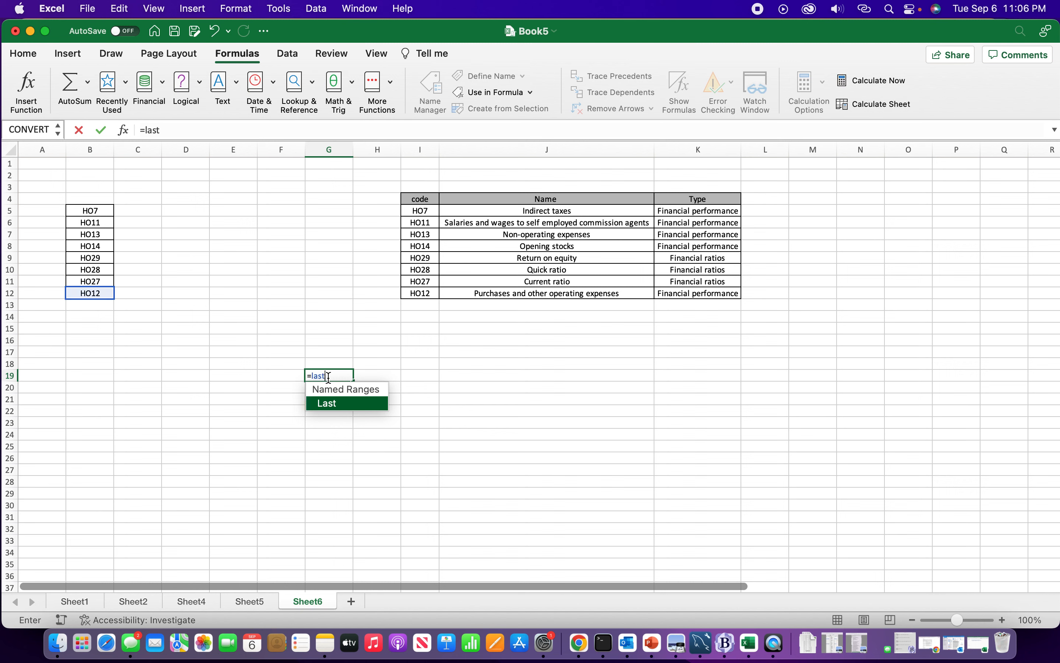
double_click(332, 398)
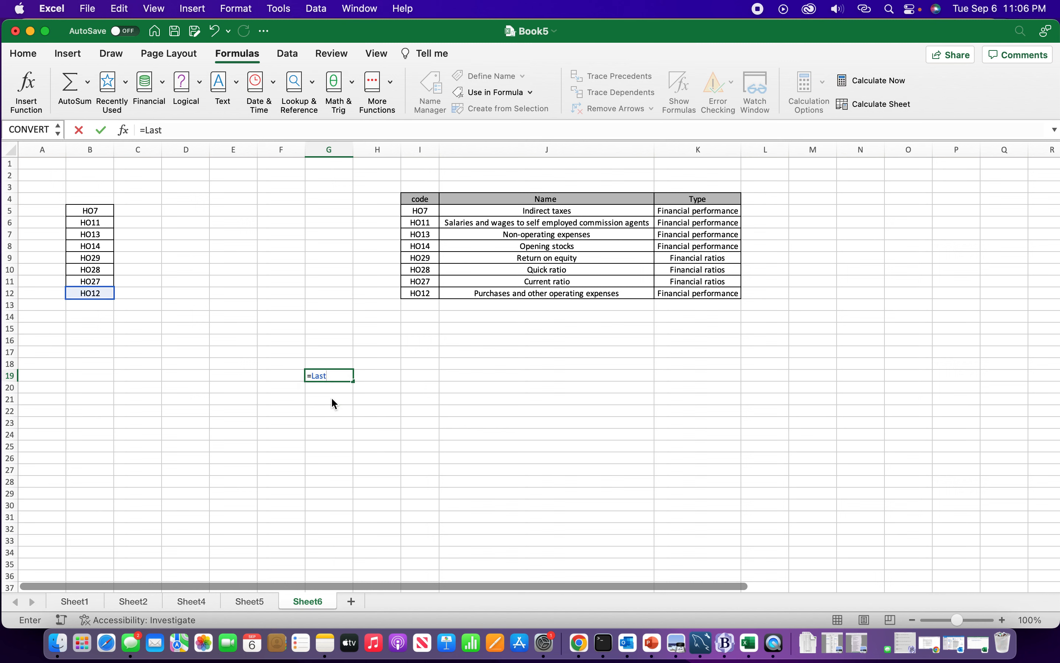
key("Return")
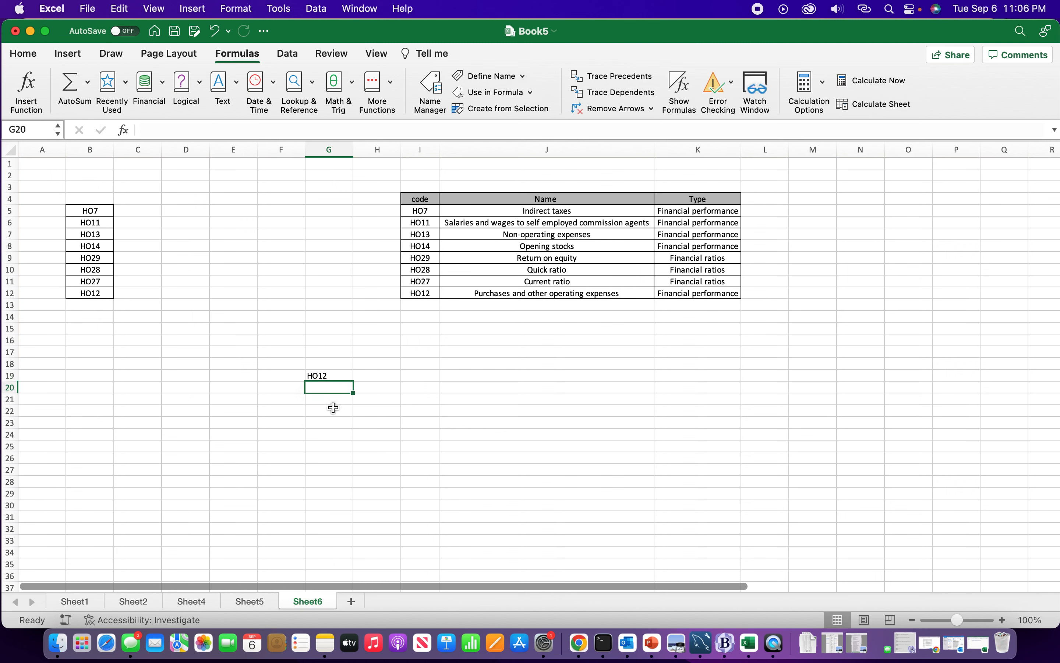
Try entering the formula =table1 in G22
left_click(328, 407)
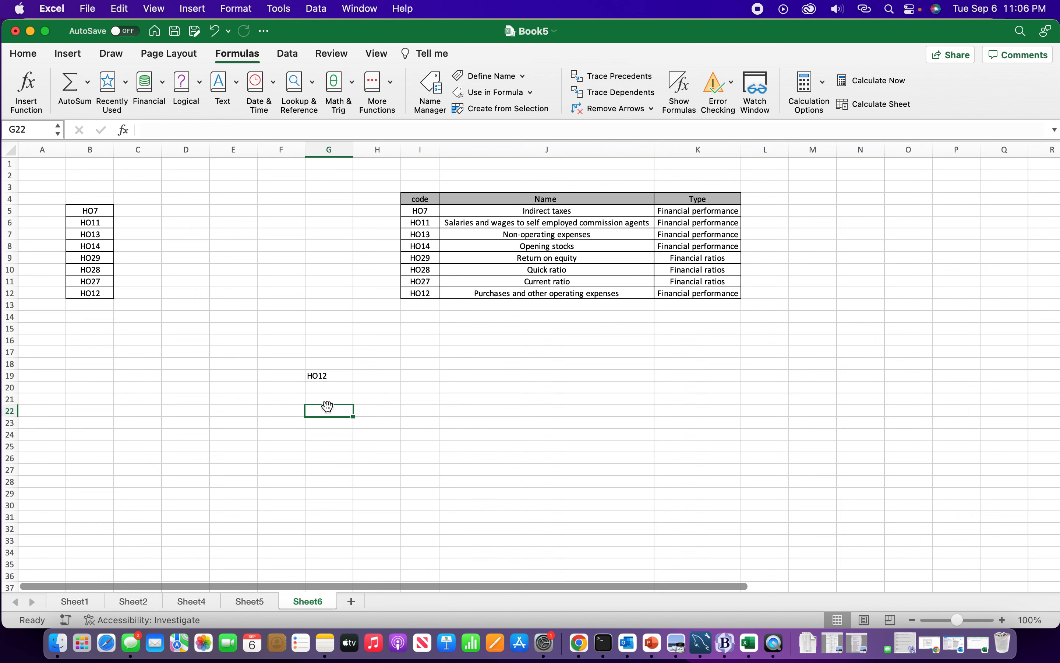
type("+")
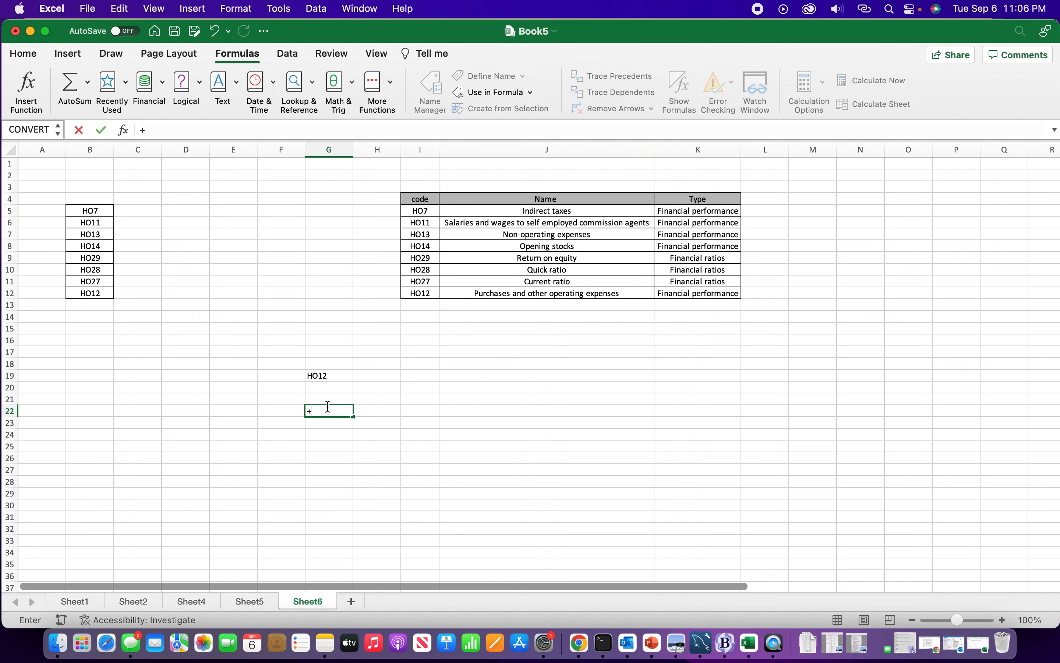
key("BackSpace")
type("=ta")
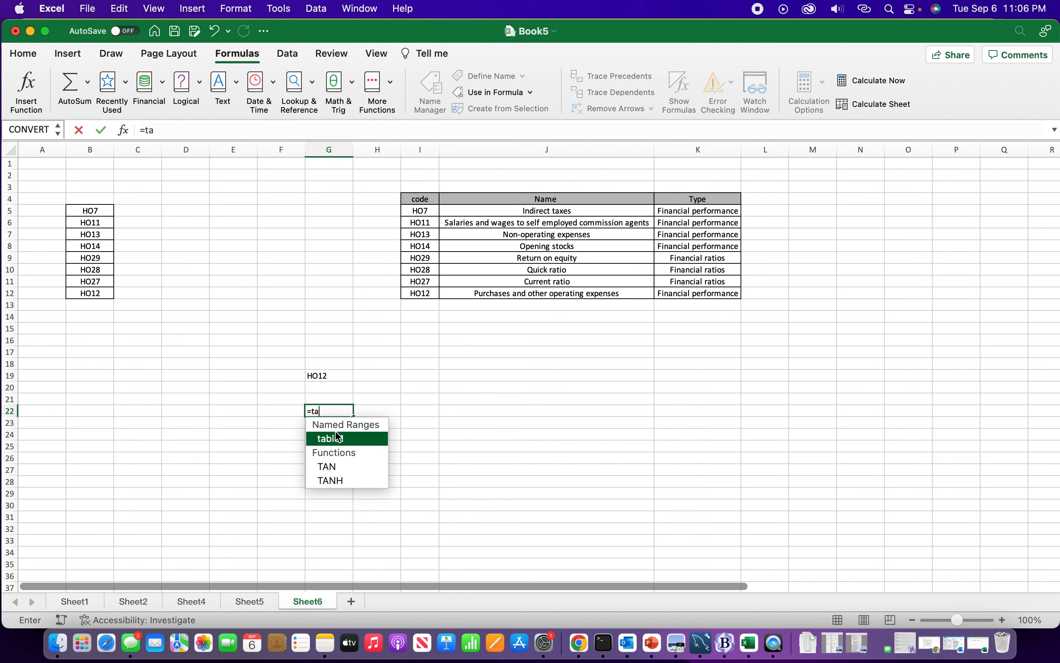
double_click(338, 439)
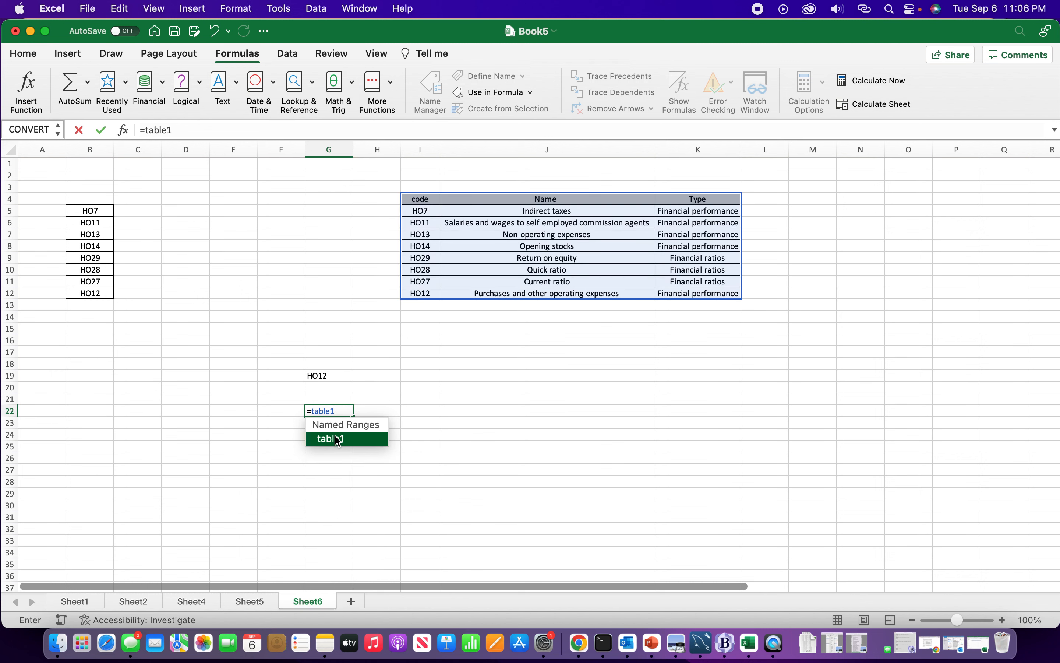
key("Return")
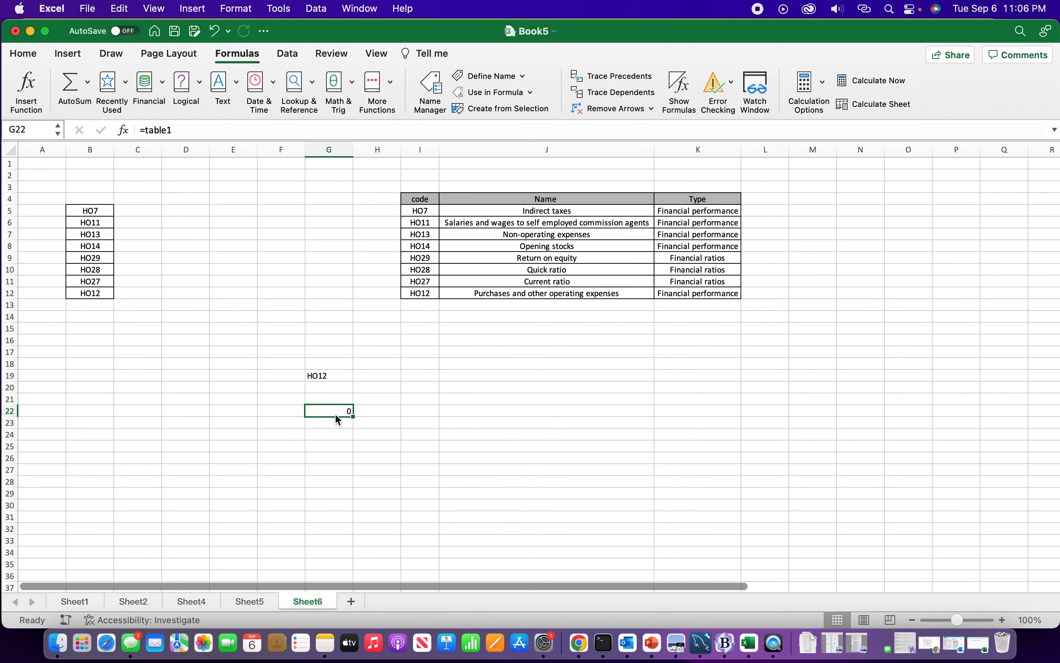
Re-enter the formula =table1 in G22
key("Down")
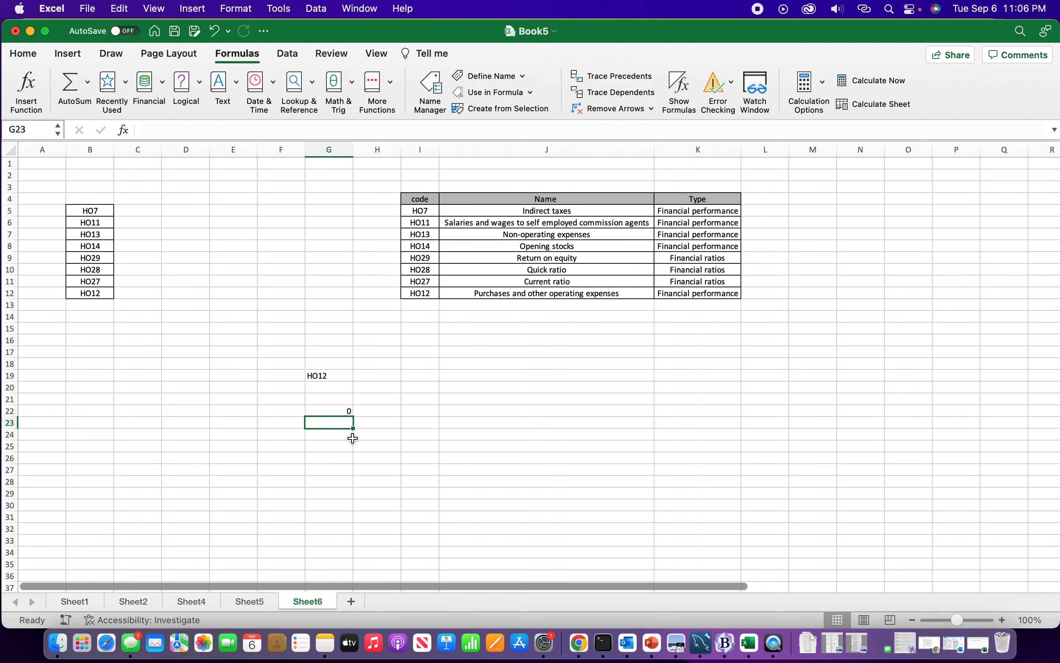
key("Up")
type("=tab")
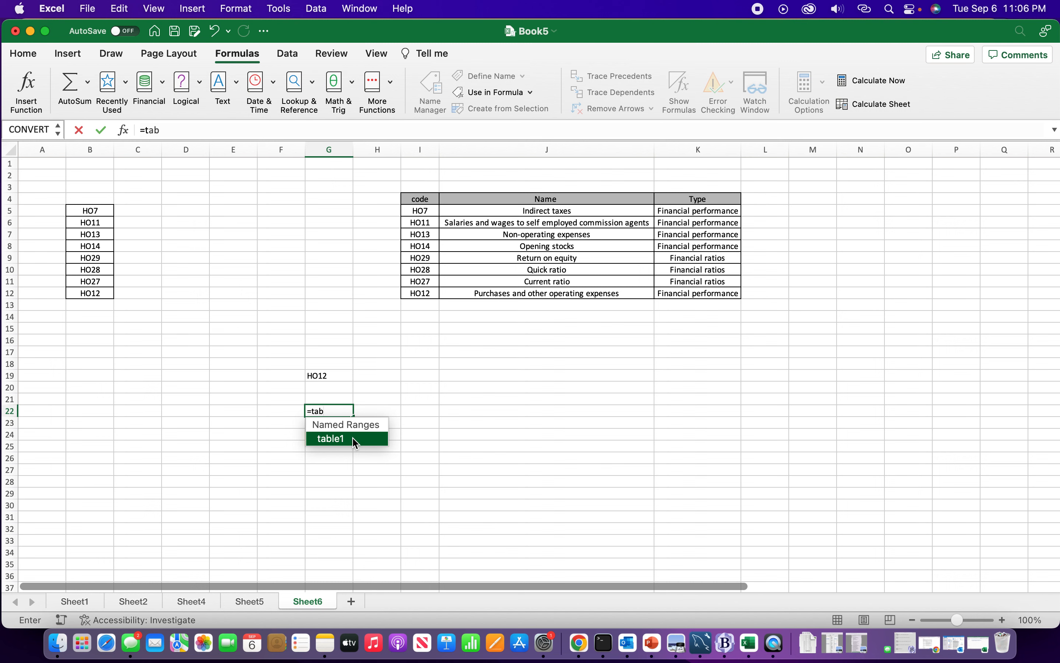
double_click(355, 443)
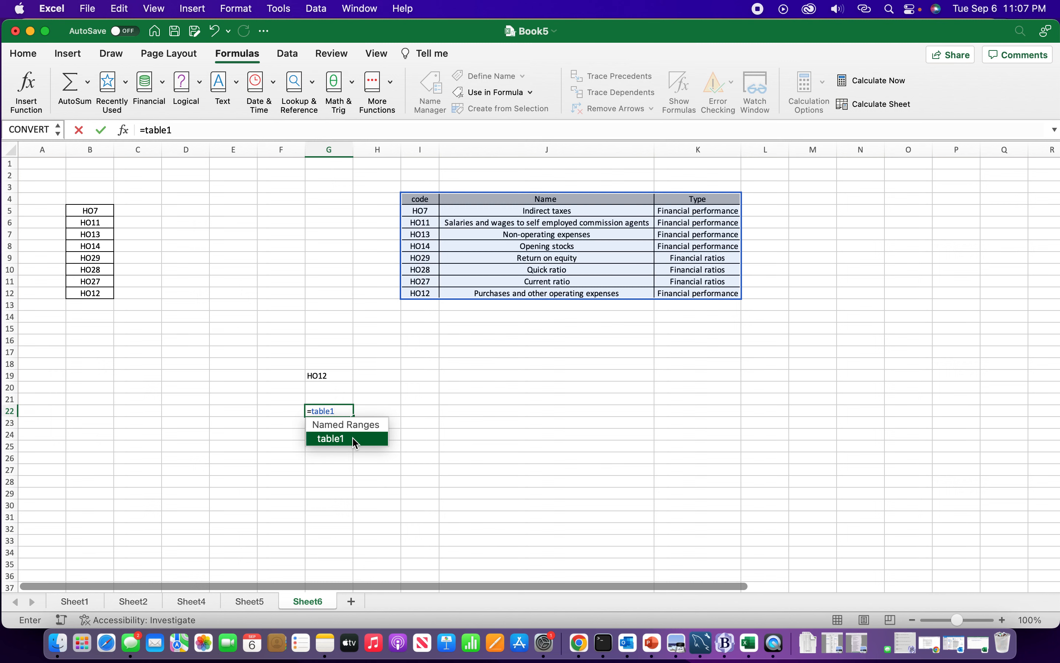
key("Return")
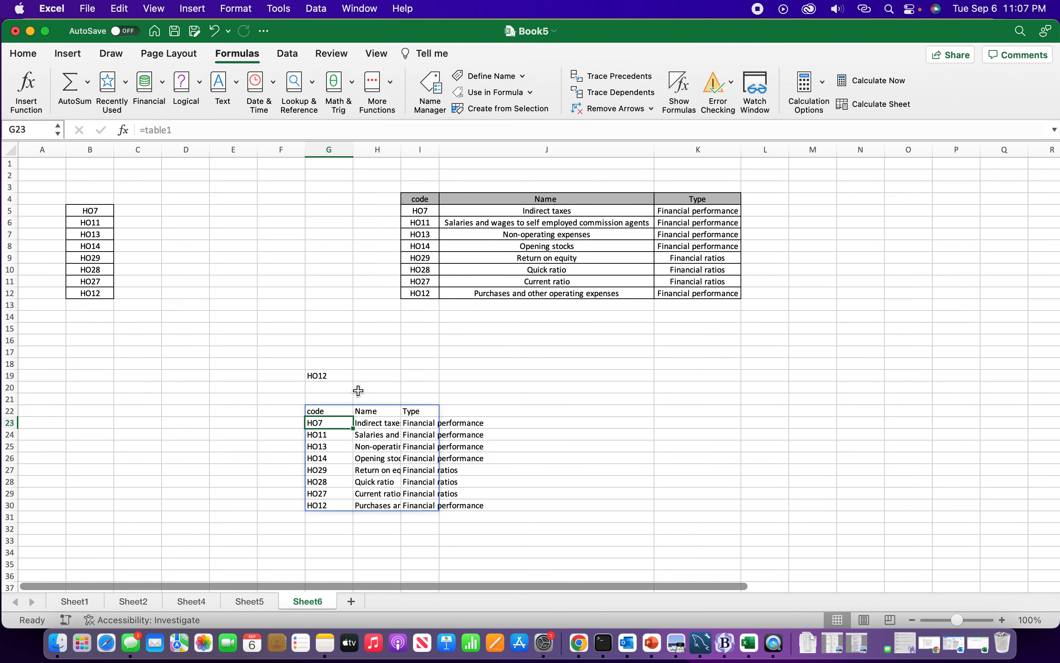
Examine the spilled table range starting at G22
left_click(316, 376)
left_click(290, 347)
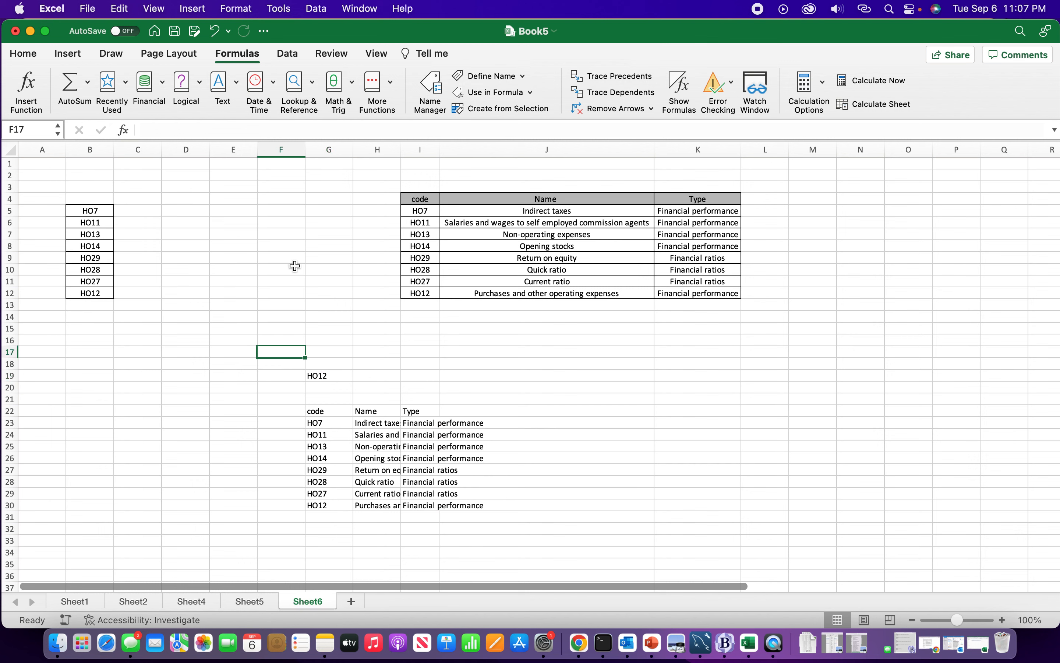
left_click(364, 358)
left_click(327, 412)
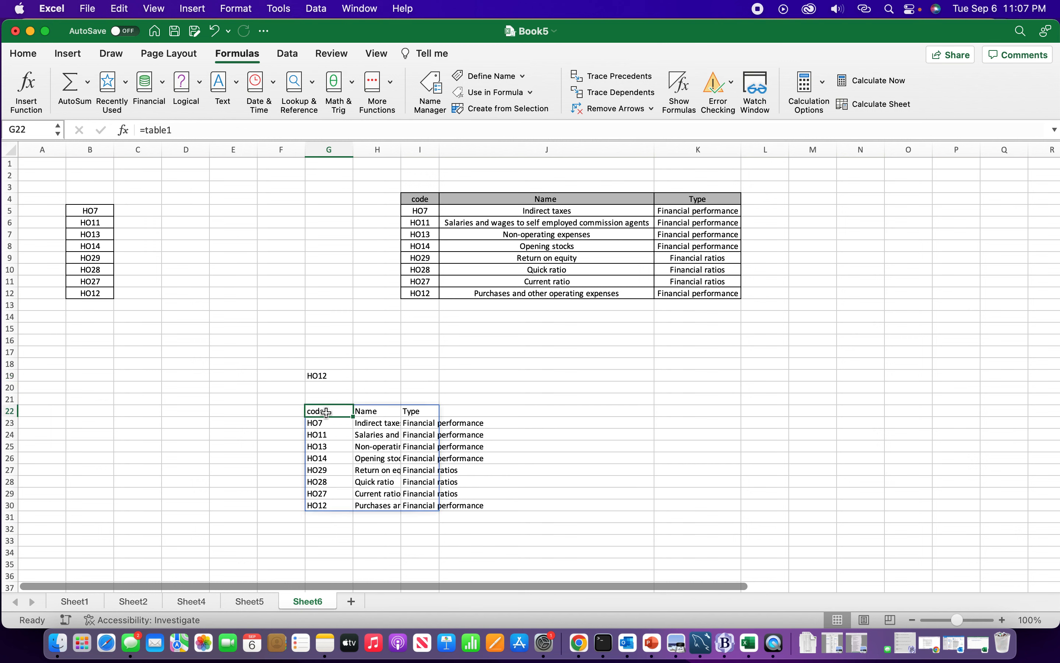
left_click_drag(327, 412, 424, 504)
left_click(334, 423)
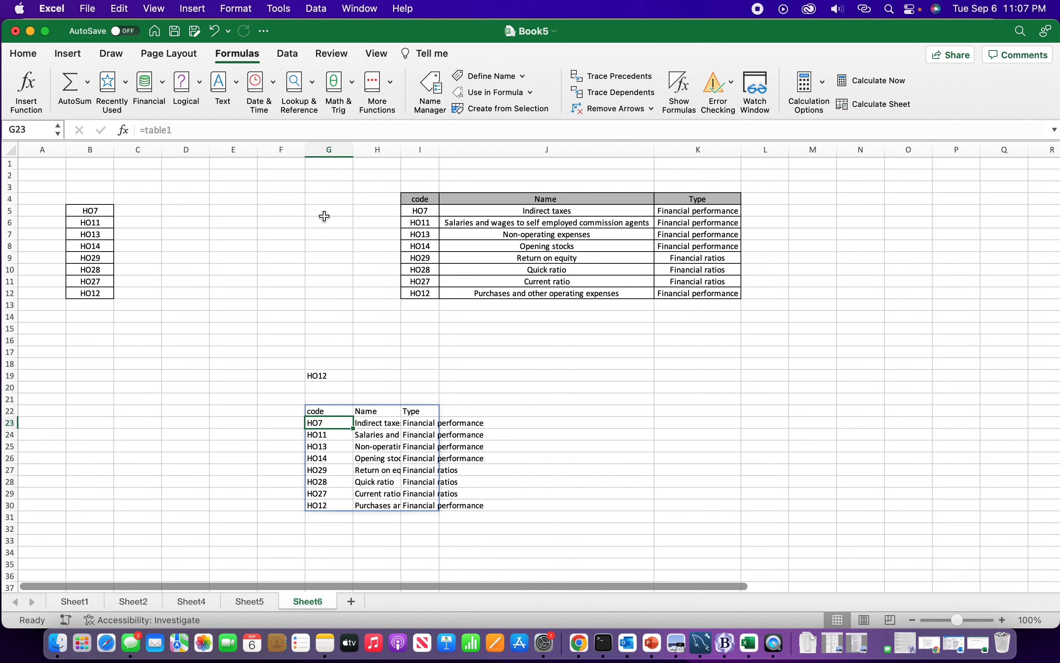
Change the name in J5 to edit
left_click(525, 211)
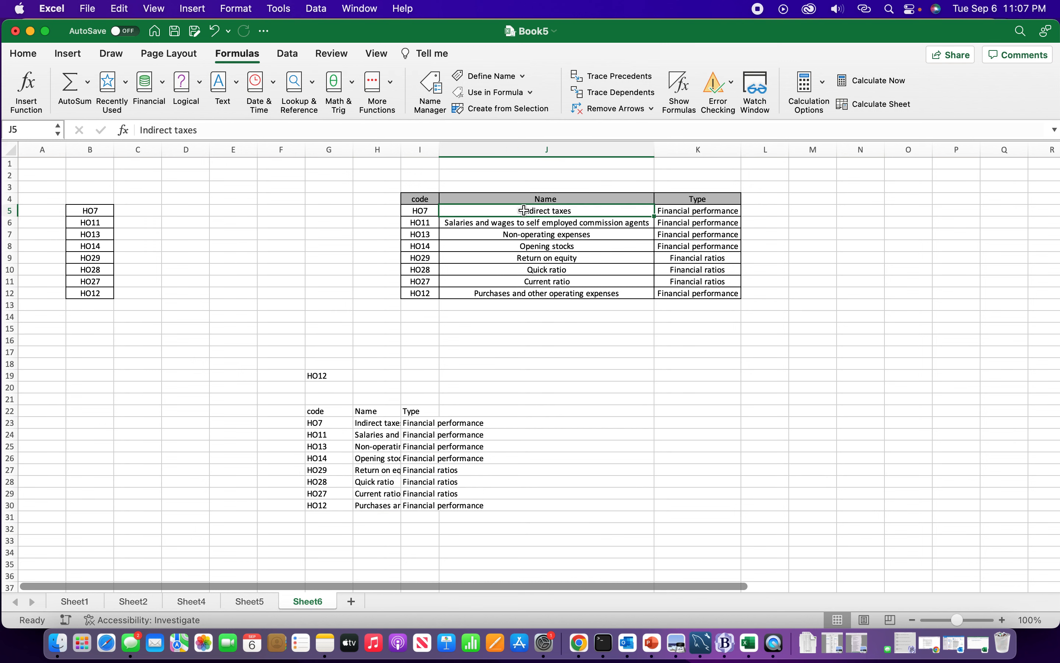
type("edit")
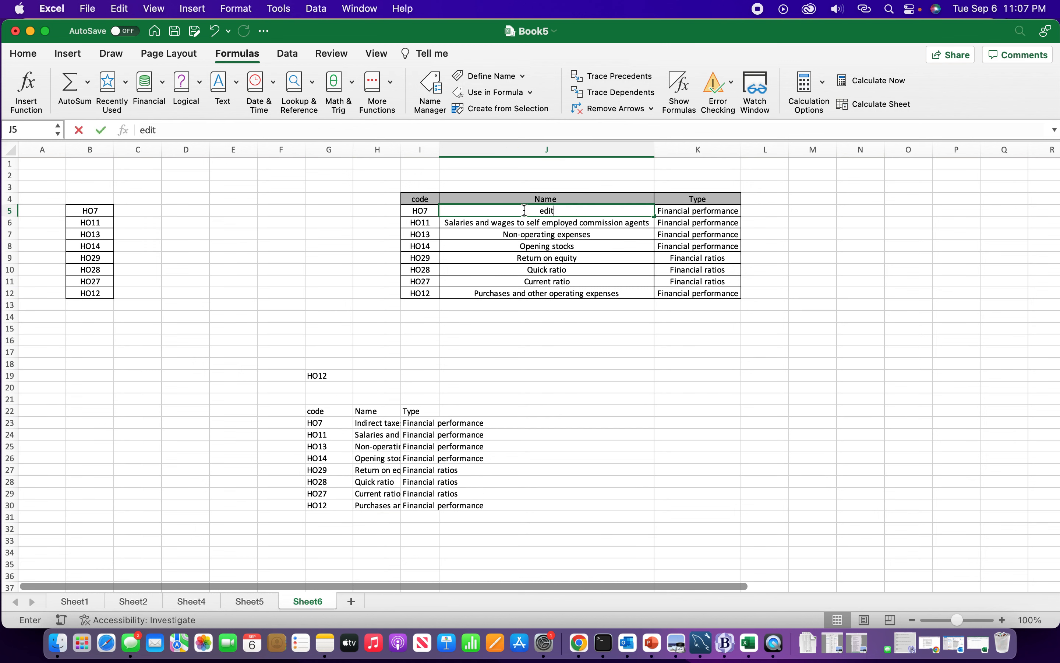
key("Return")
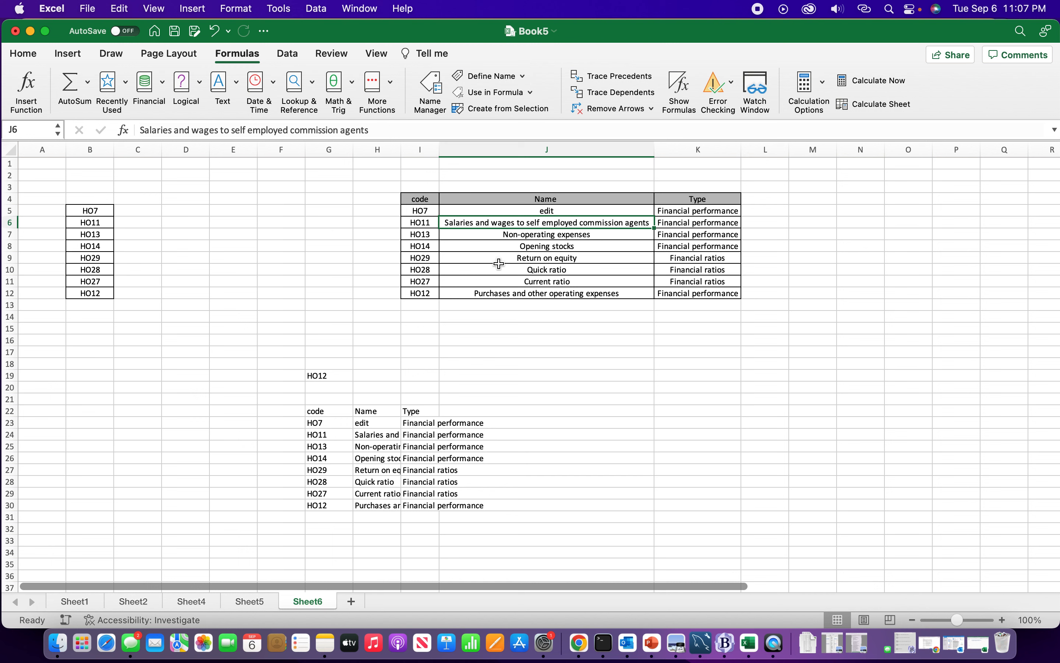
left_click(408, 325)
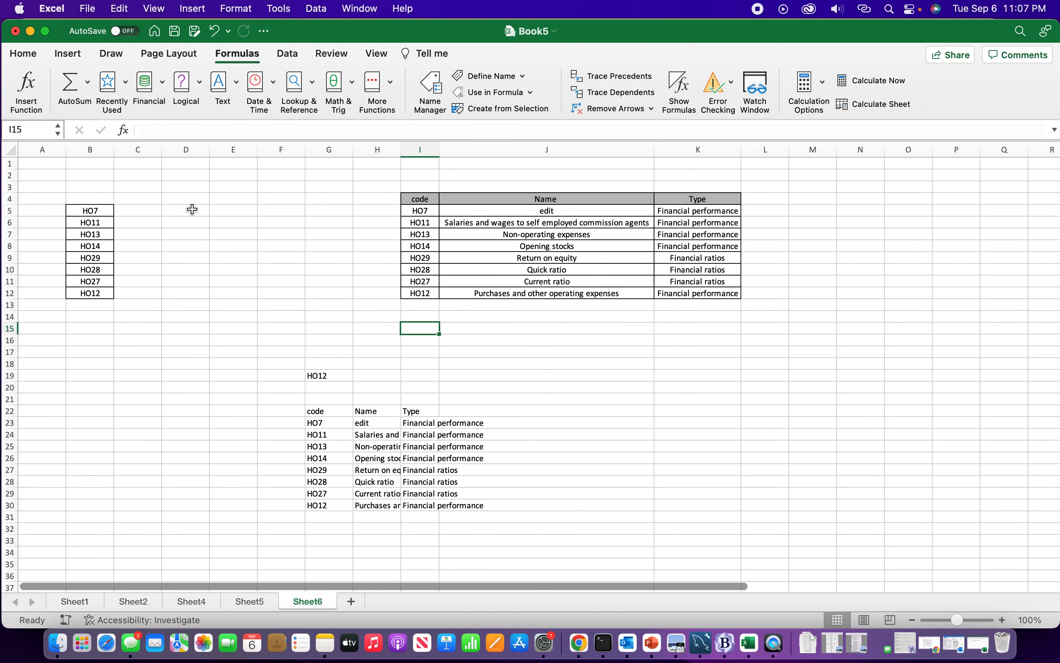
left_click_drag(415, 197, 666, 292)
left_click(344, 269)
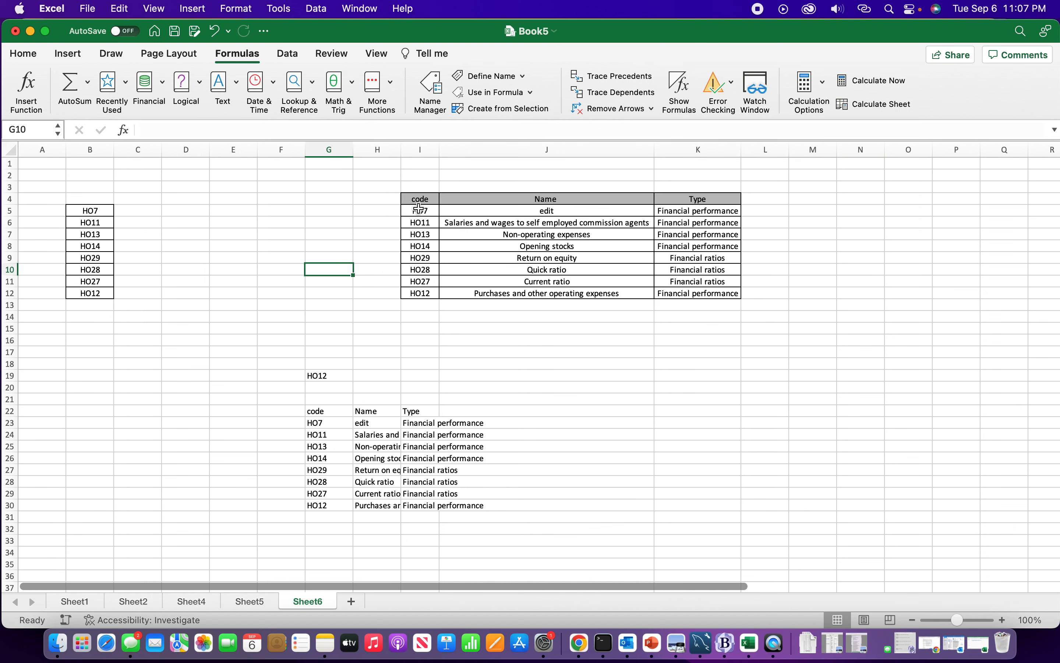
left_click(263, 200)
left_click_drag(302, 216, 346, 239)
left_click(236, 214)
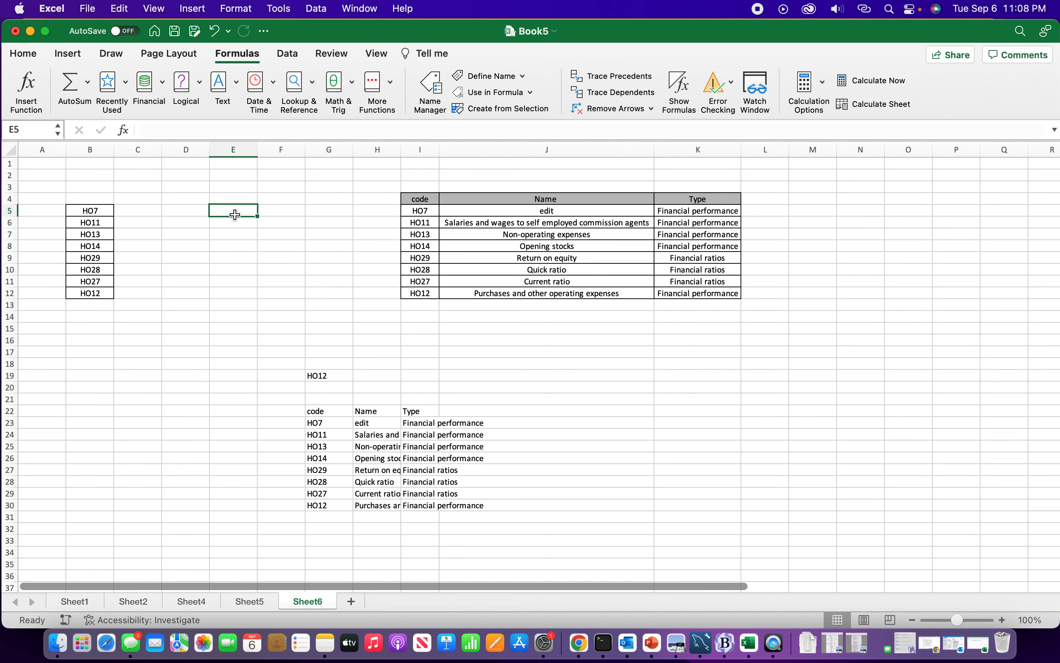
Enter the formula =VLOOKUP(B10,table1,2,FALSE) in D5 to look up the name for code HO28
left_click(173, 211)
type("=vl")
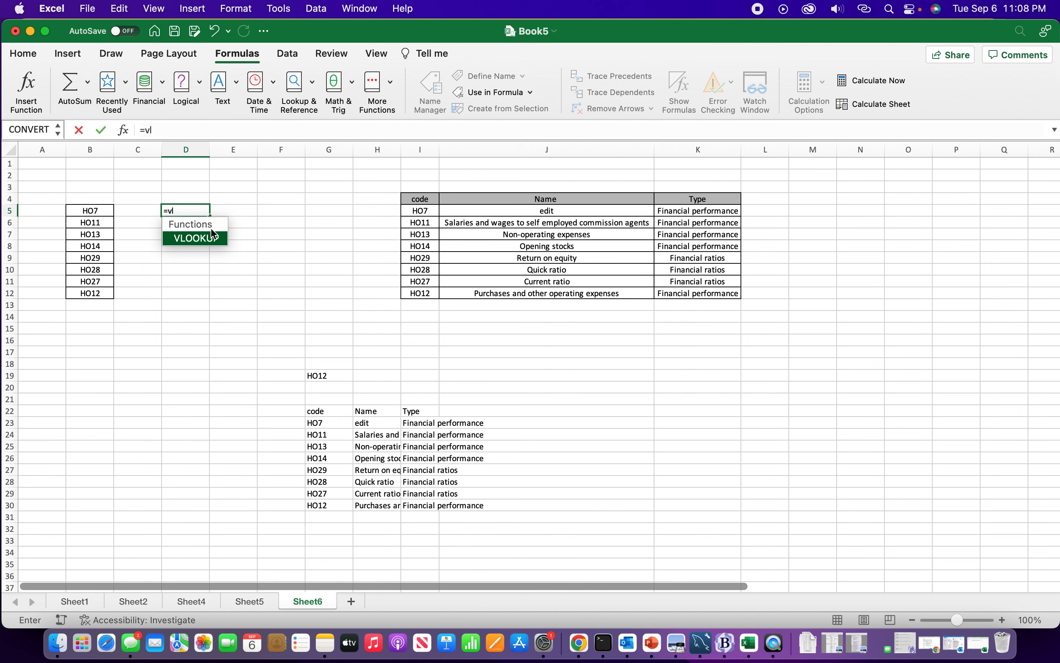
double_click(206, 237)
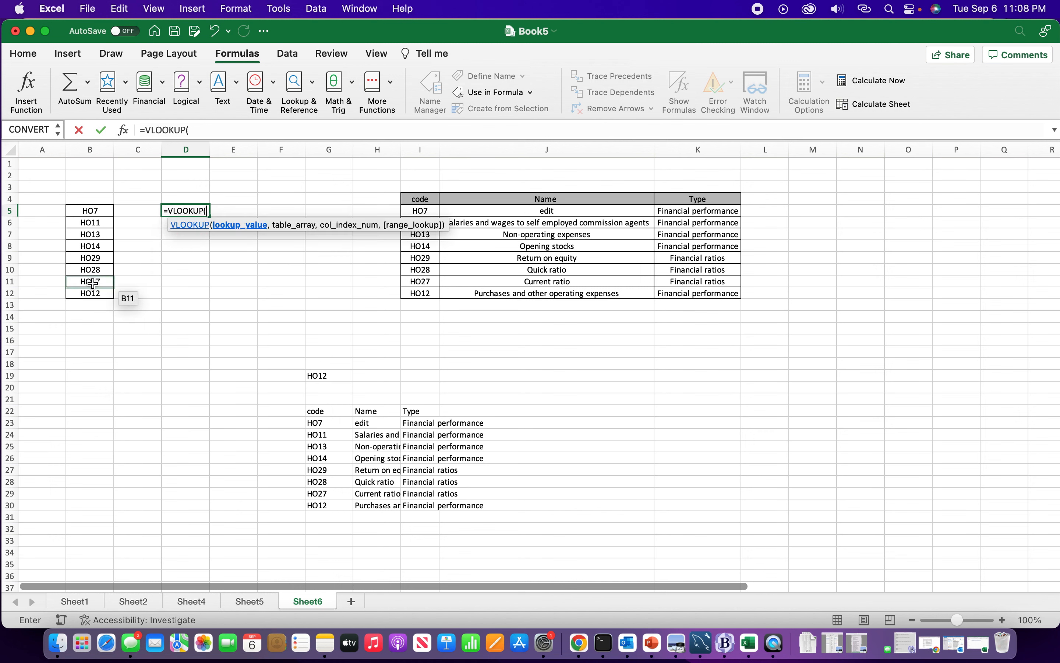
left_click(90, 270)
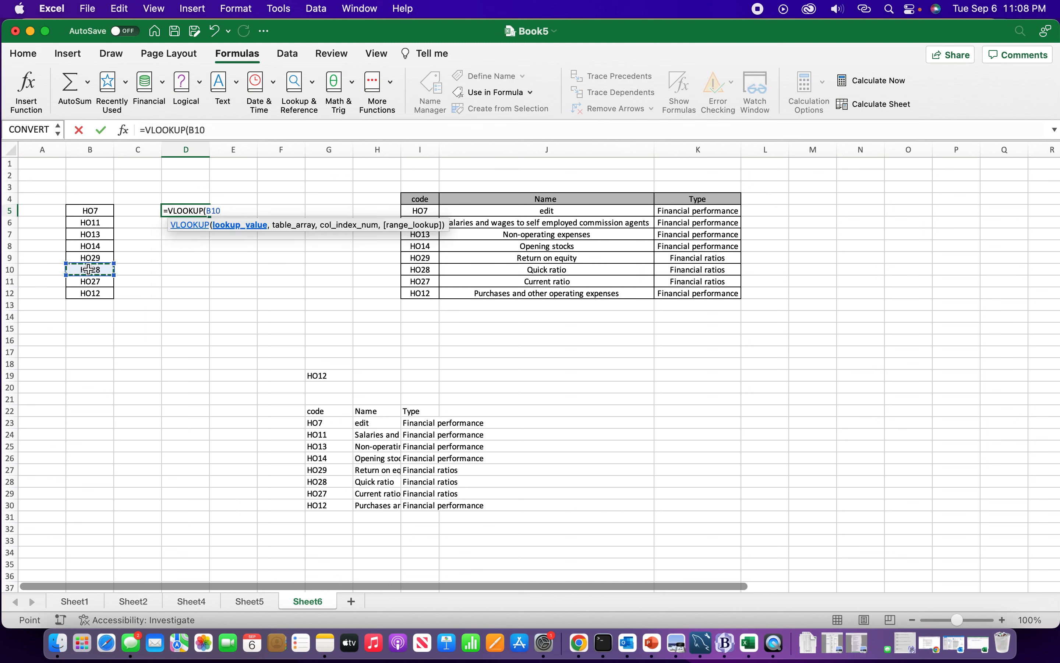
type(",")
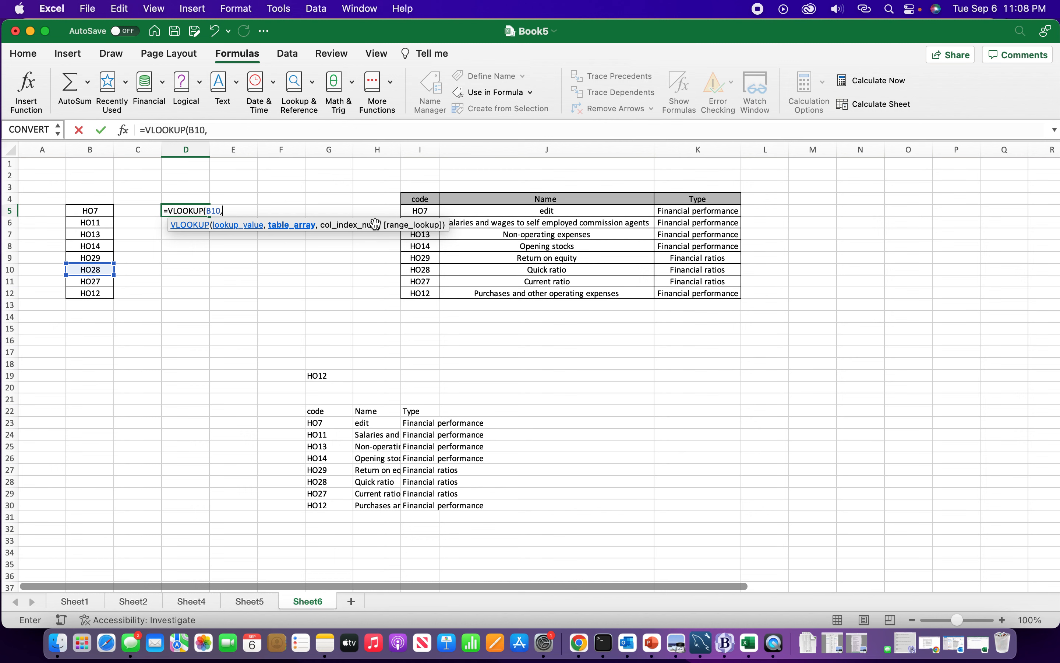
type("tab")
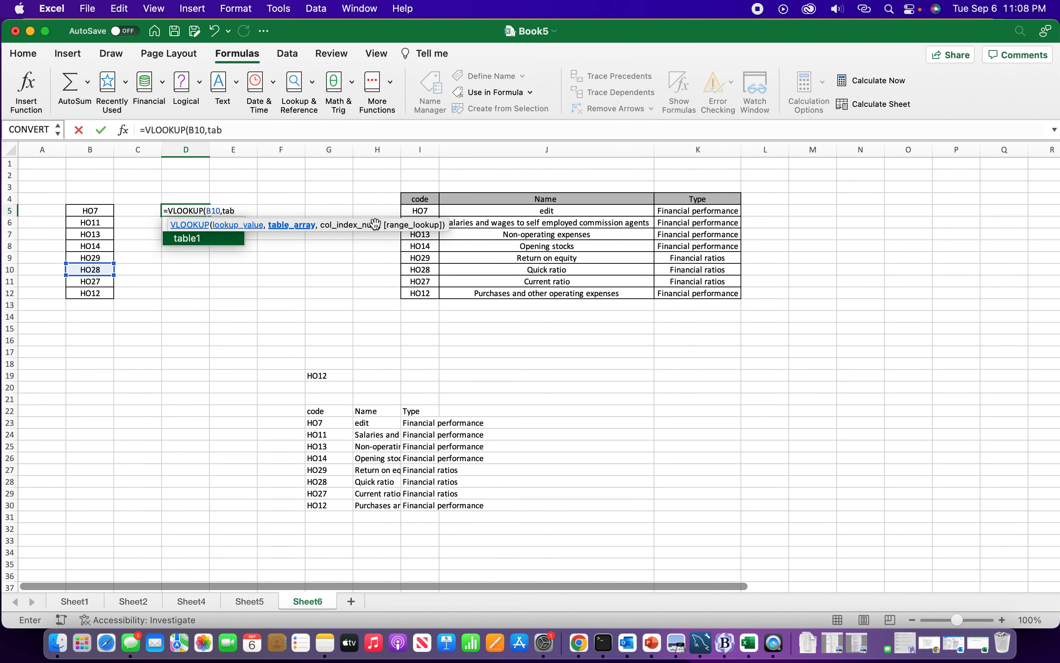
double_click(204, 240)
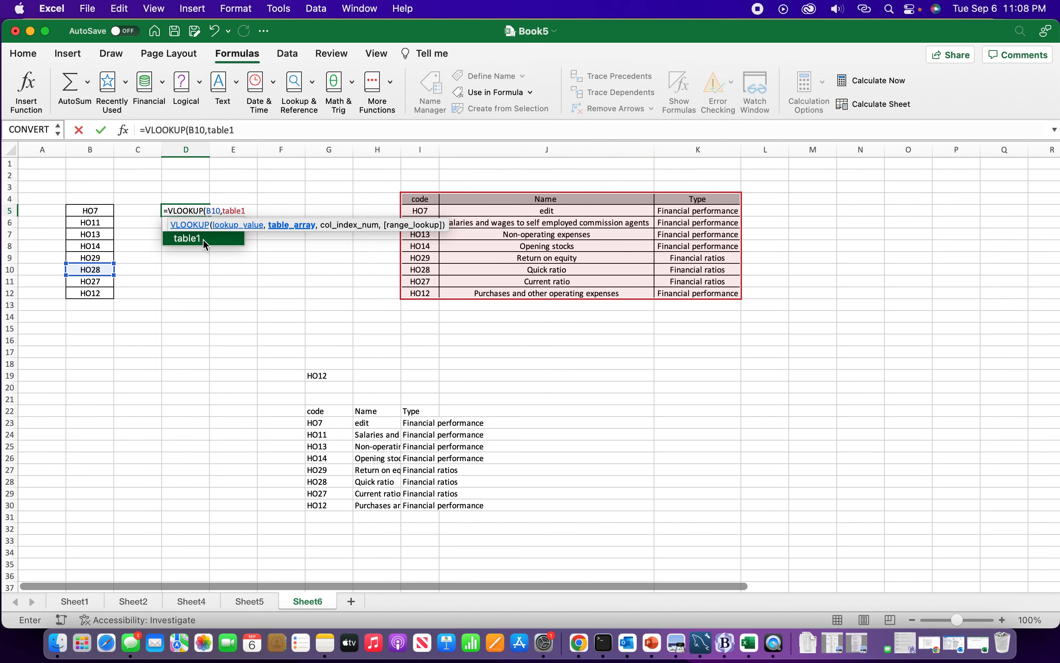
type(",2")
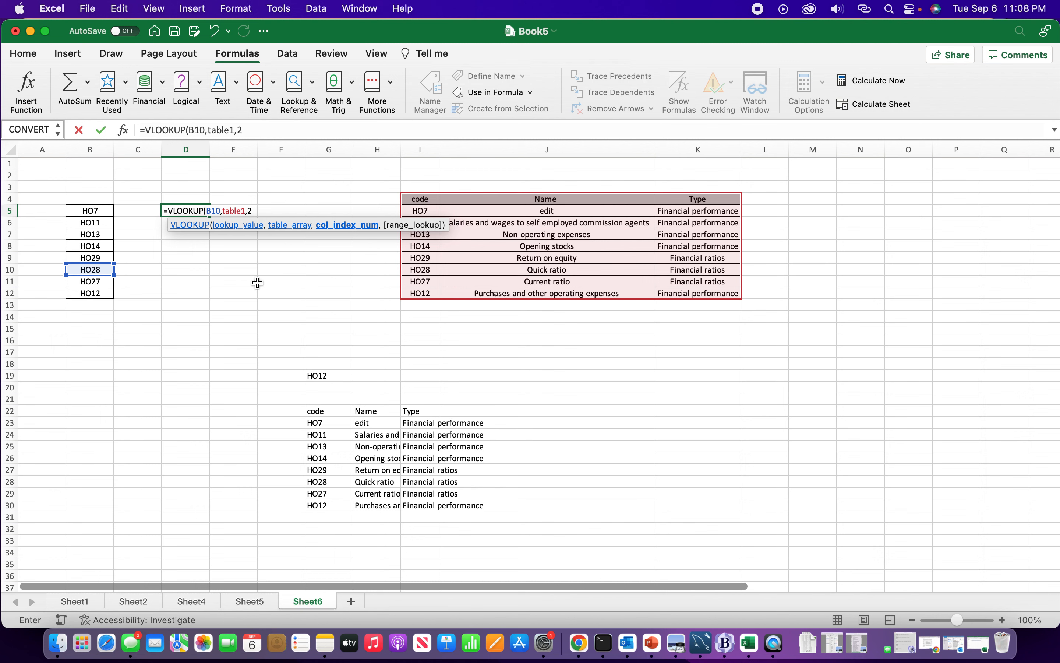
type(",")
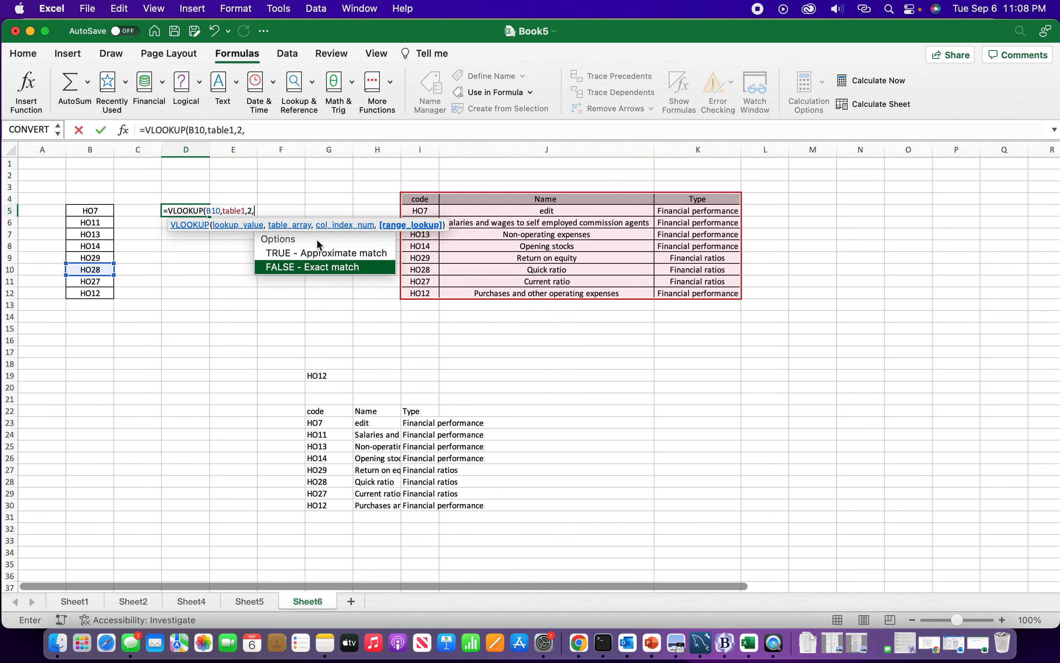
double_click(308, 269)
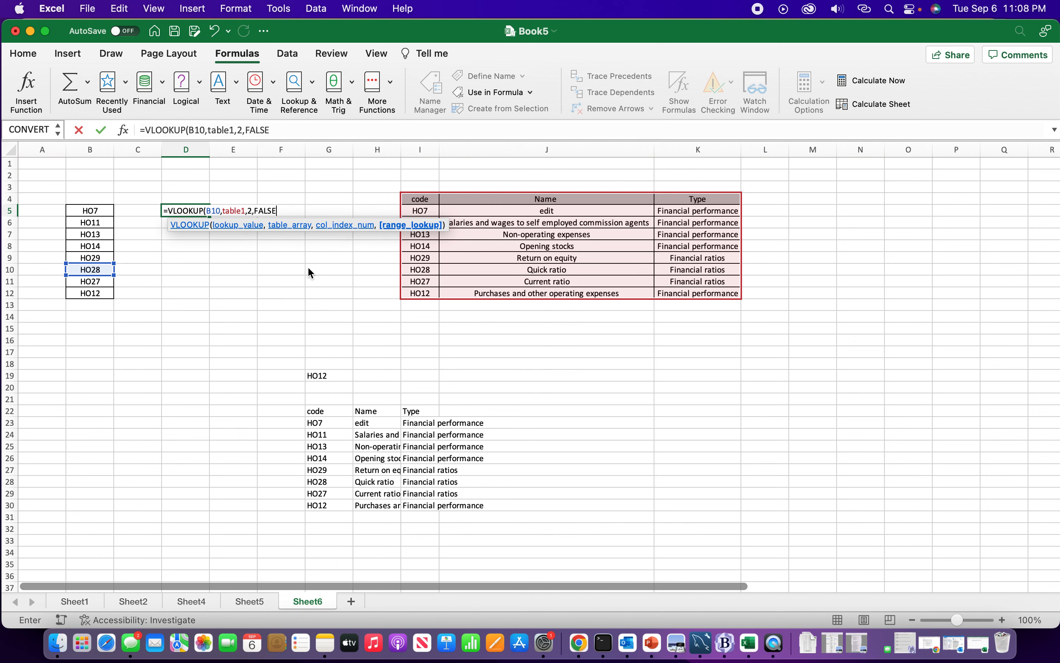
type(")")
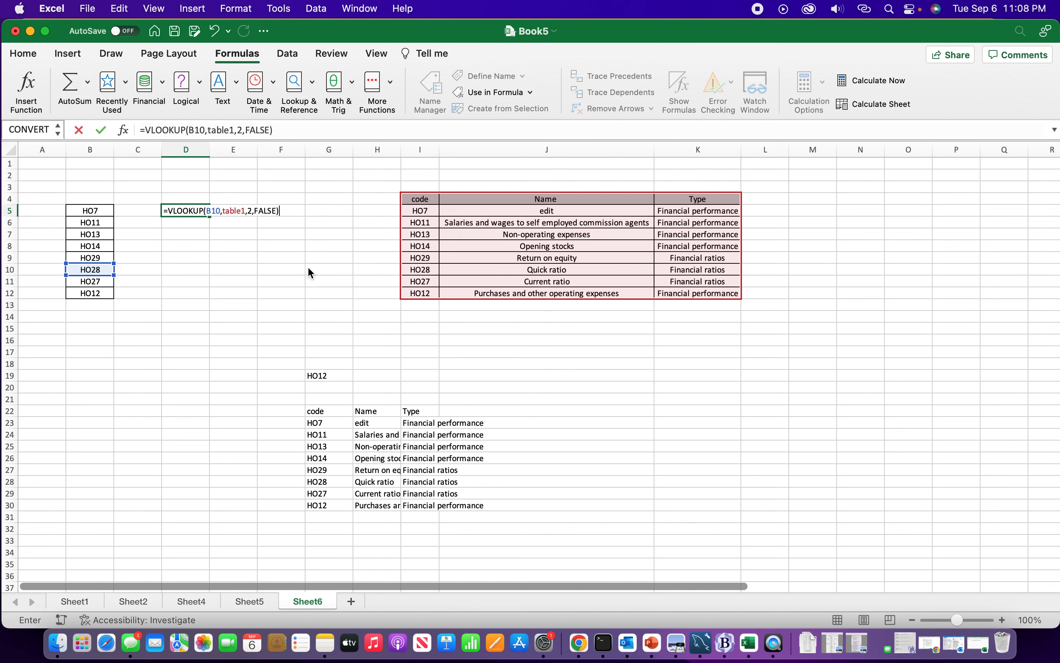
left_click(97, 130)
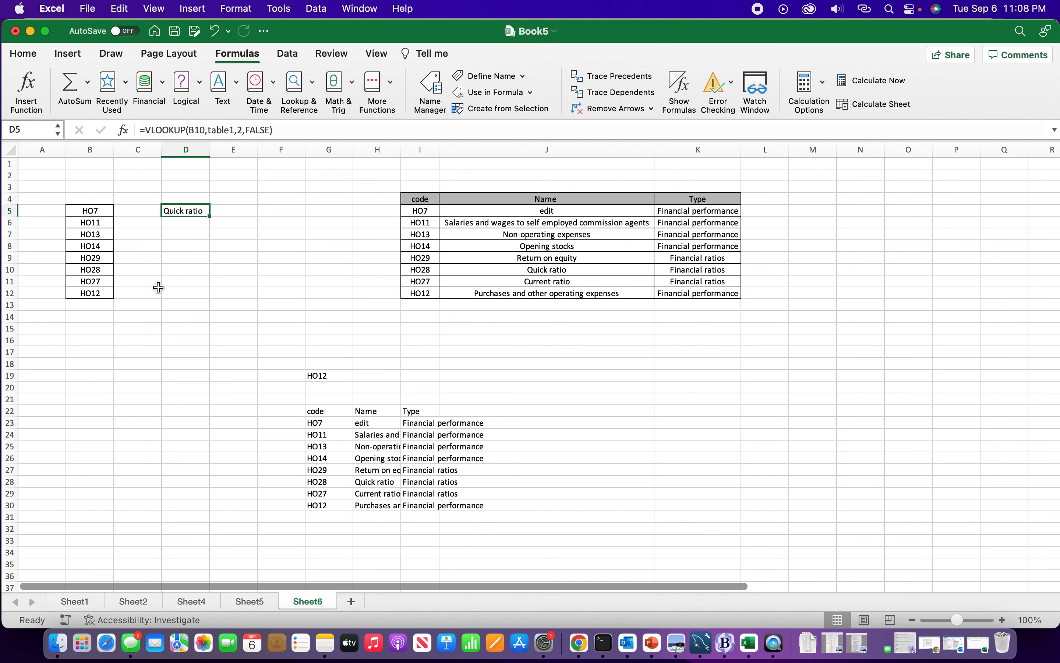
Open D5's formula for editing to inspect its references, then leave without changes
double_click(178, 211)
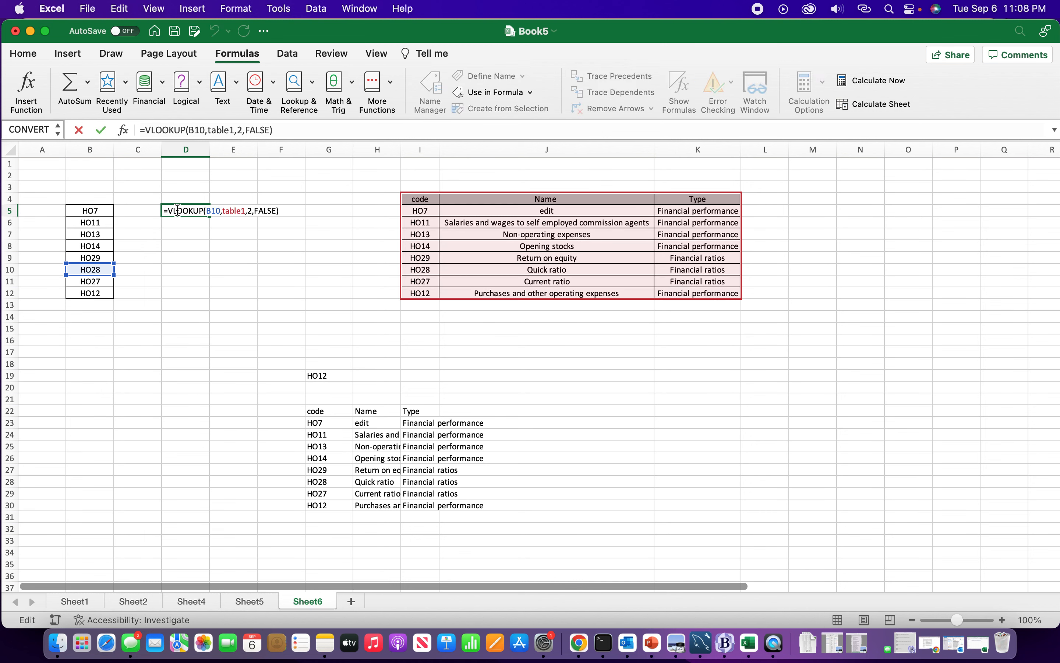
key("Escape")
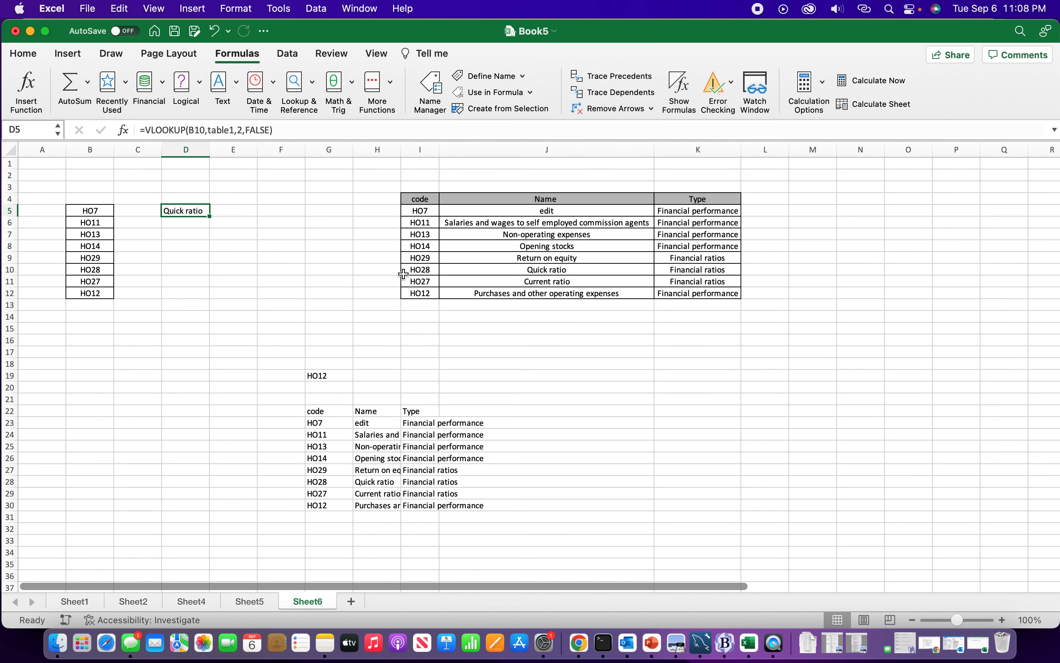